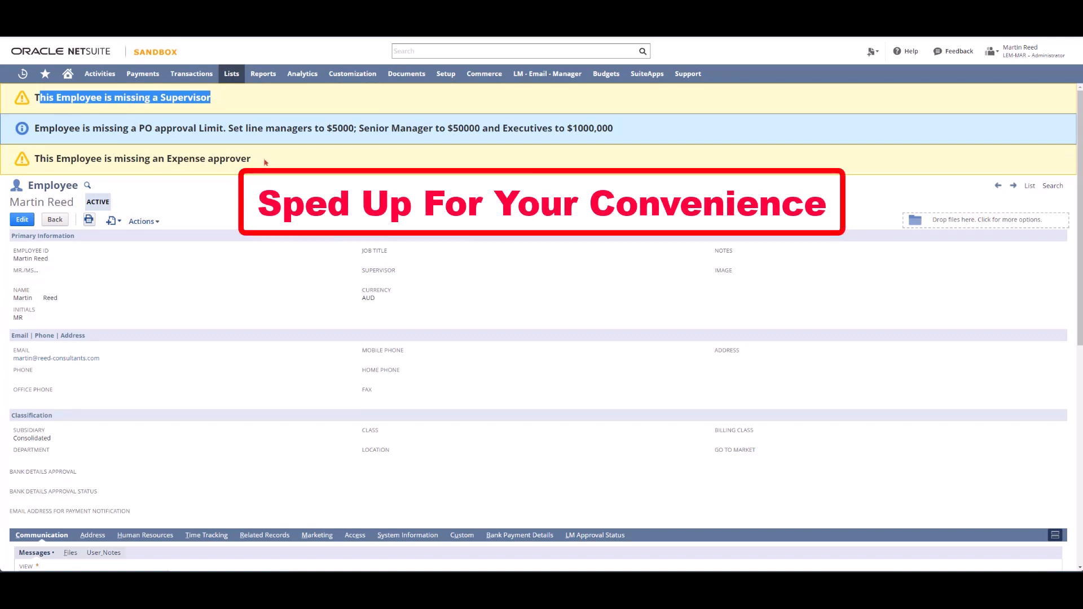
pyautogui.moveTo(251, 158); pyautogui.dragTo(615, 135)
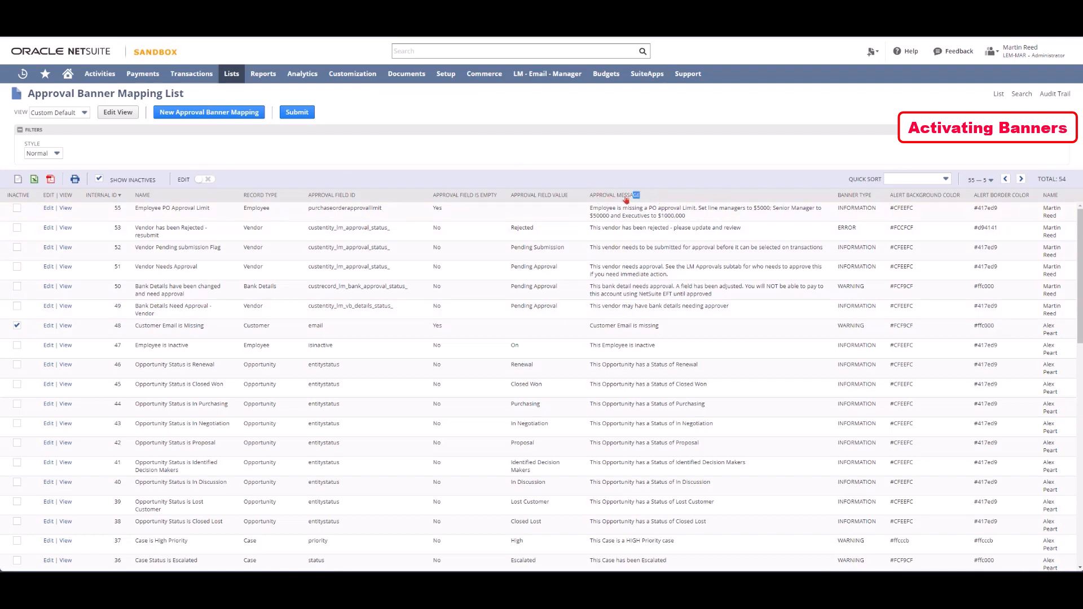
# - Sort the banner mappings by approval message and then by name, and look through the customer and employee banners
pyautogui.moveTo(638, 195); pyautogui.dragTo(589, 197)
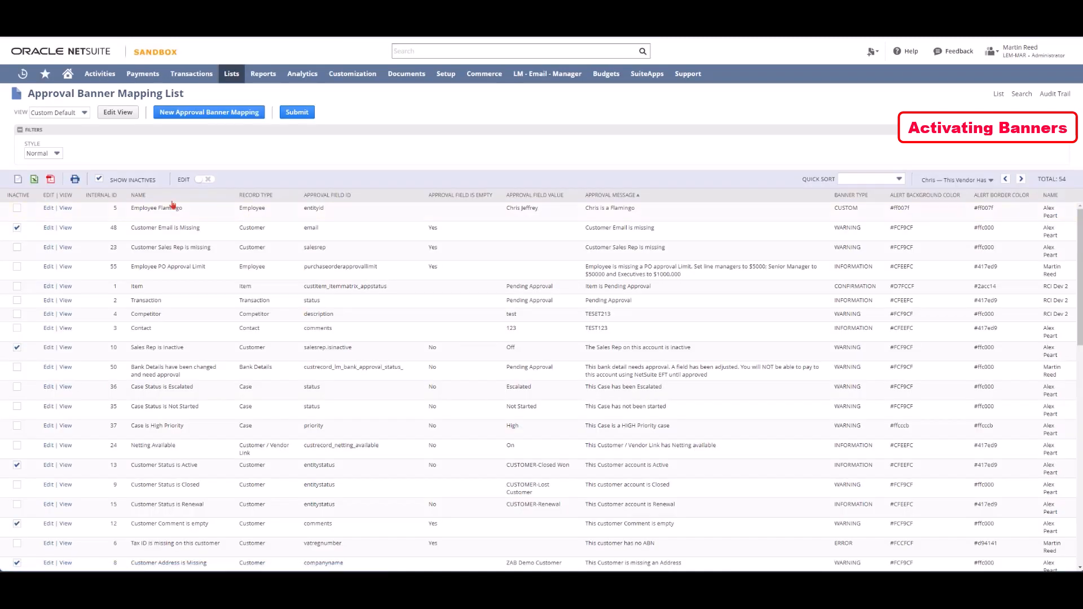
pyautogui.click(144, 197)
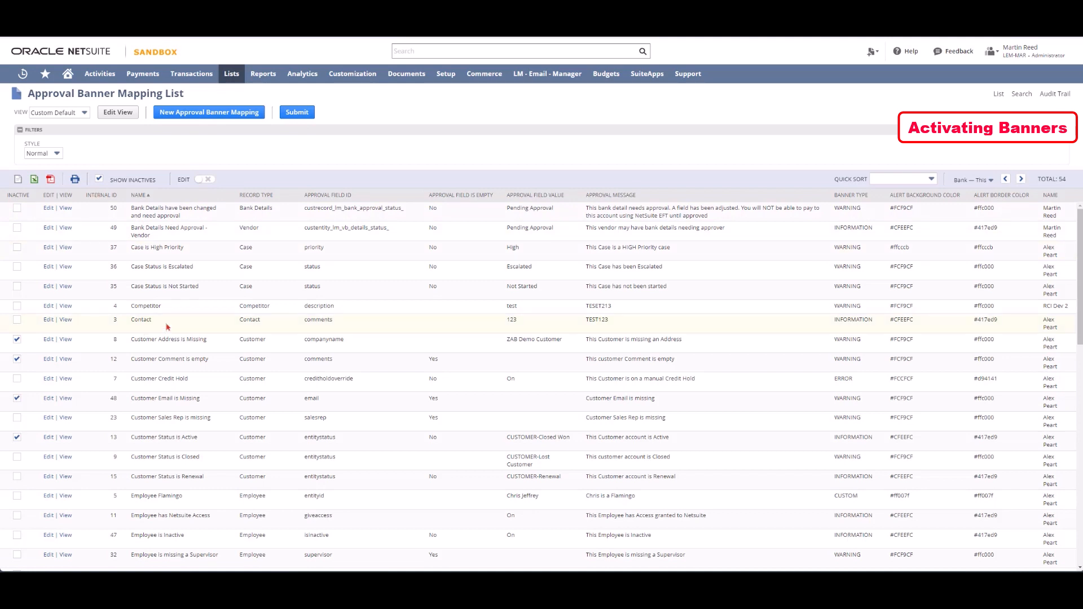
pyautogui.scroll(-3, 215, 328)
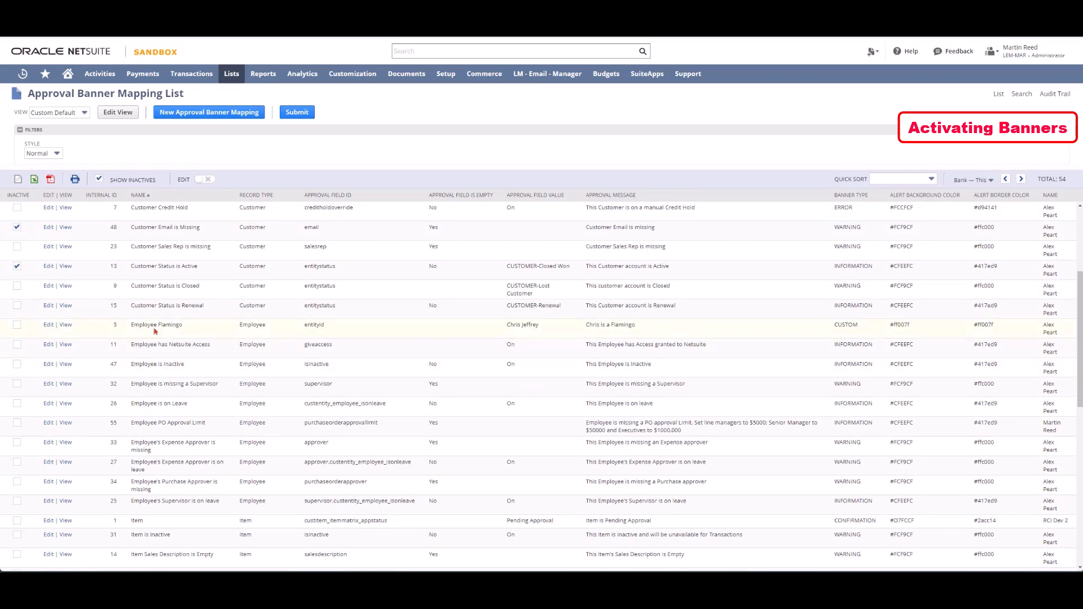
pyautogui.moveTo(183, 326); pyautogui.dragTo(131, 331)
pyautogui.scroll(2, 126, 291)
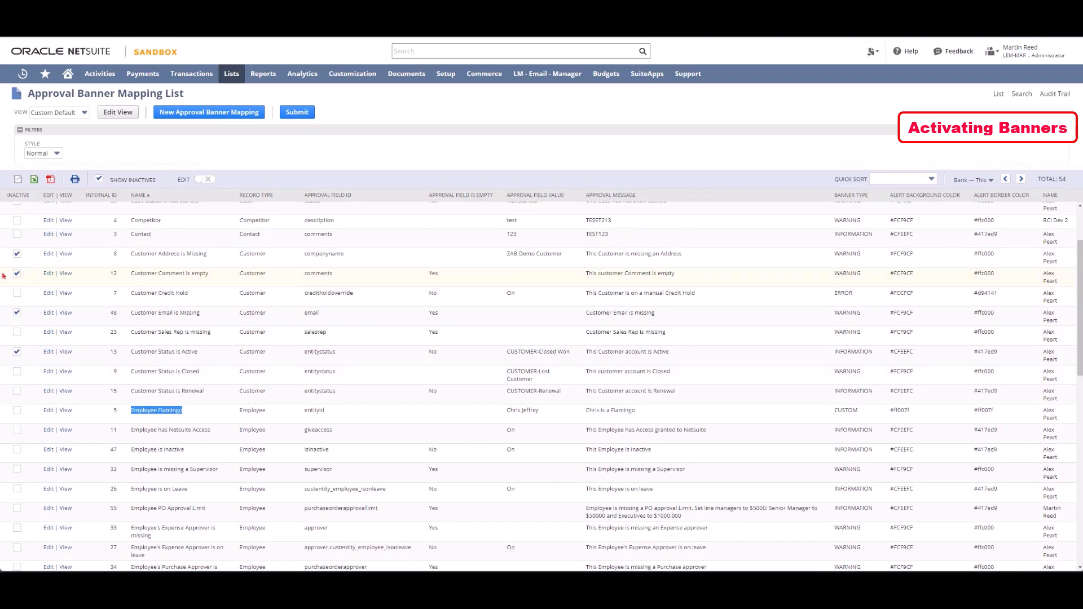
# - Try switching the inactive flags of the Customer Comment is empty and Customer Address is Missing banners
pyautogui.click(17, 274)
pyautogui.click(17, 256)
pyautogui.click(17, 274)
pyautogui.click(17, 255)
# - Mark the Competitor banner mapping as inactive
pyautogui.scroll(2, 36, 290)
pyautogui.click(17, 306)
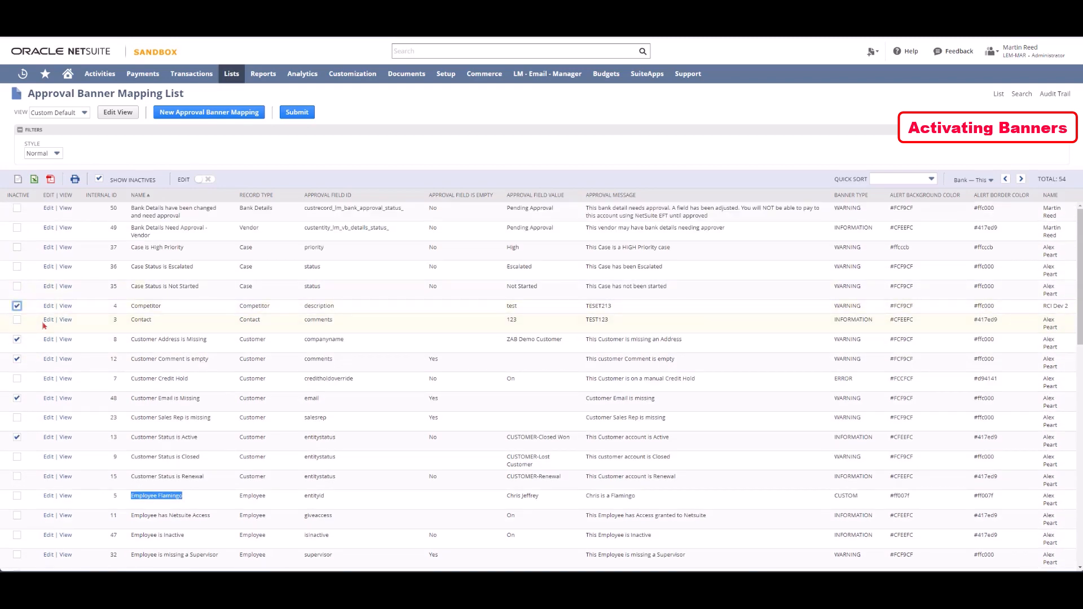
# - Set the executives' limit in the Employee PO Approval Limit banner's message to $1200,000, save it, and check the message on an employee record
pyautogui.click(102, 196)
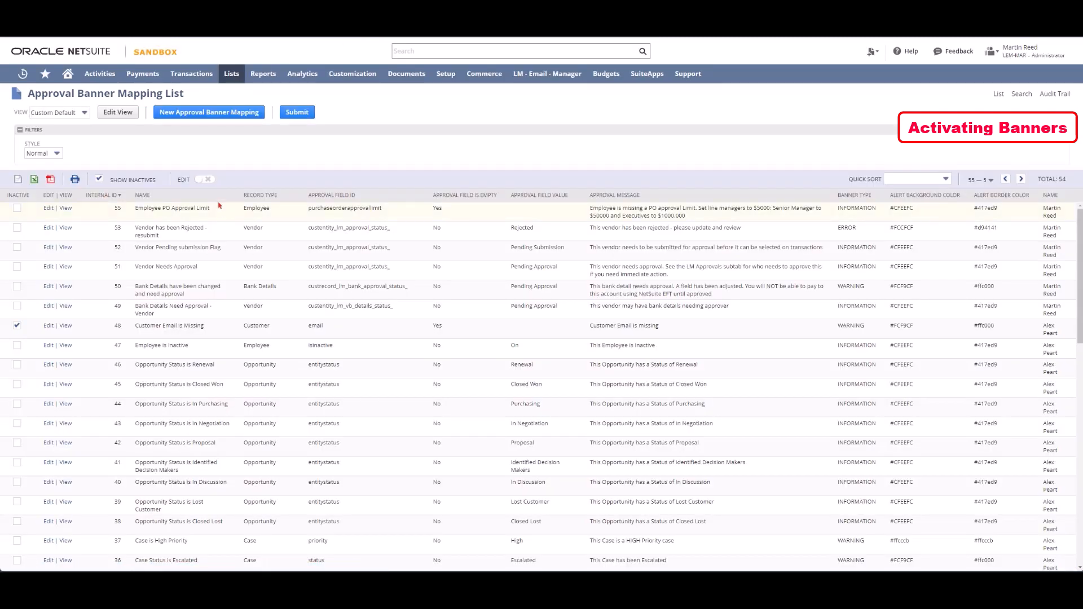
pyautogui.moveTo(208, 208); pyautogui.dragTo(143, 208)
pyautogui.click(204, 216)
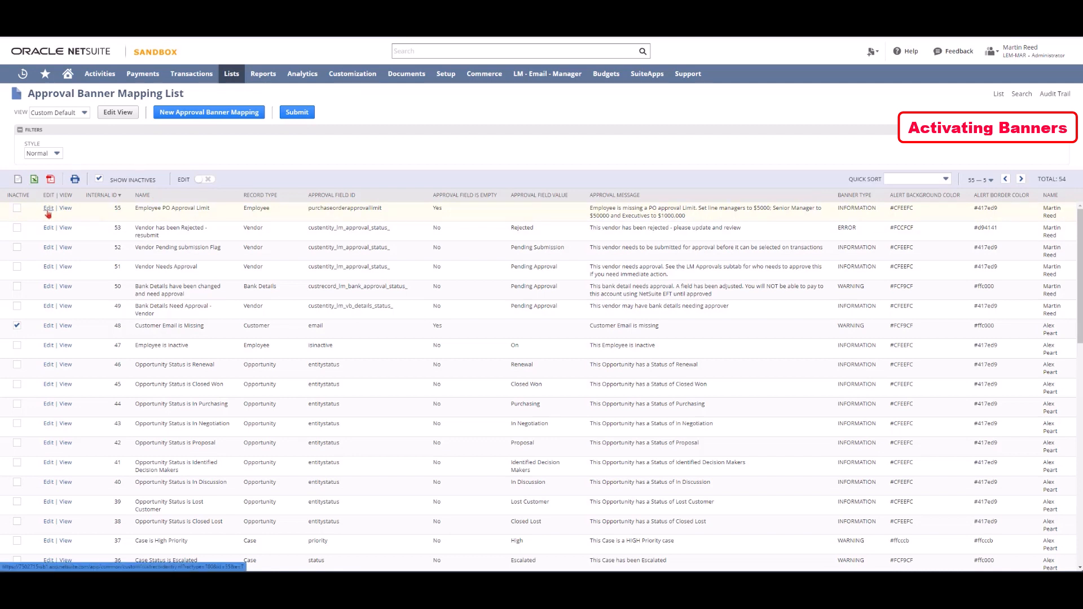
pyautogui.click(49, 209)
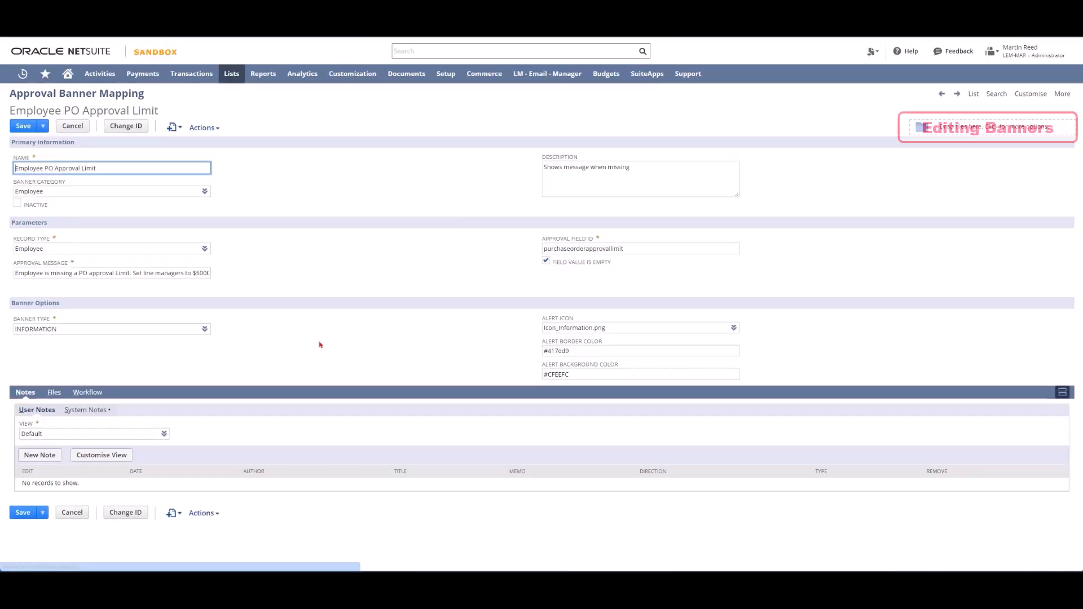
pyautogui.moveTo(185, 274); pyautogui.dragTo(259, 276)
pyautogui.click(188, 273)
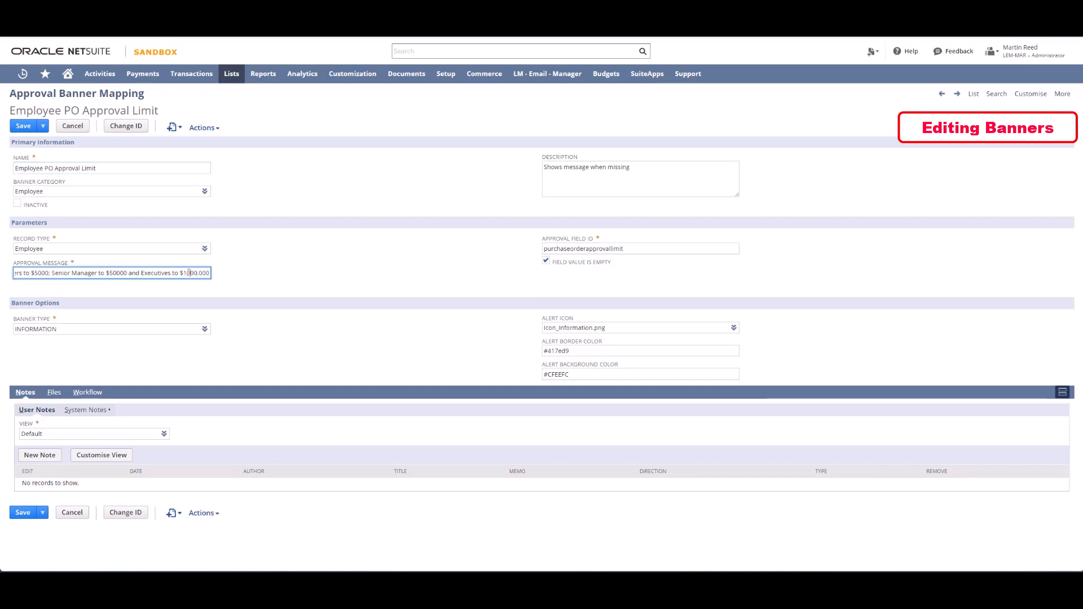
pyautogui.press('BackSpace')
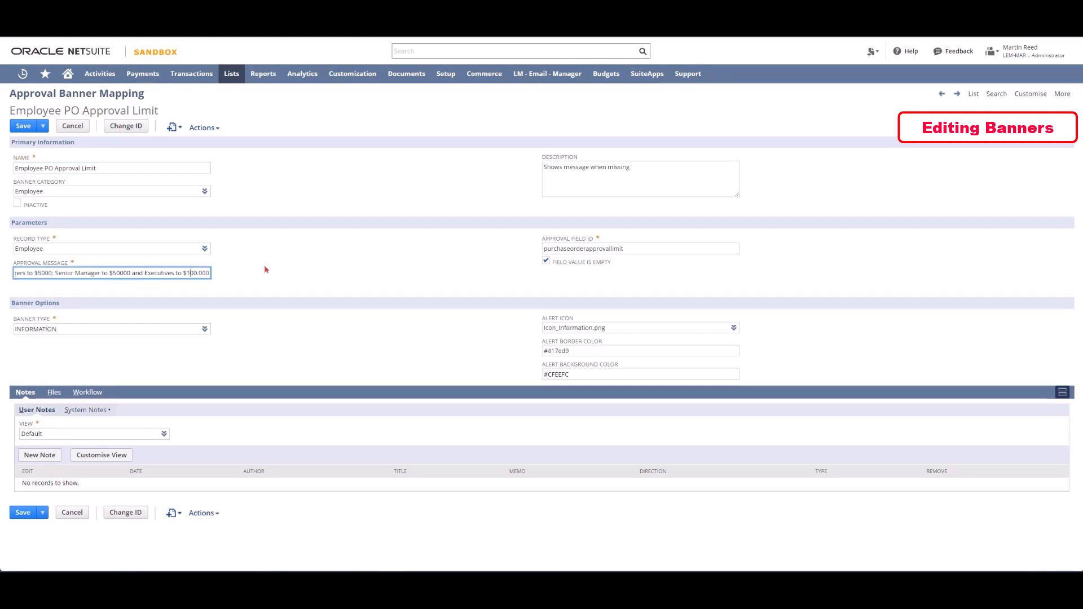
pyautogui.click(23, 126)
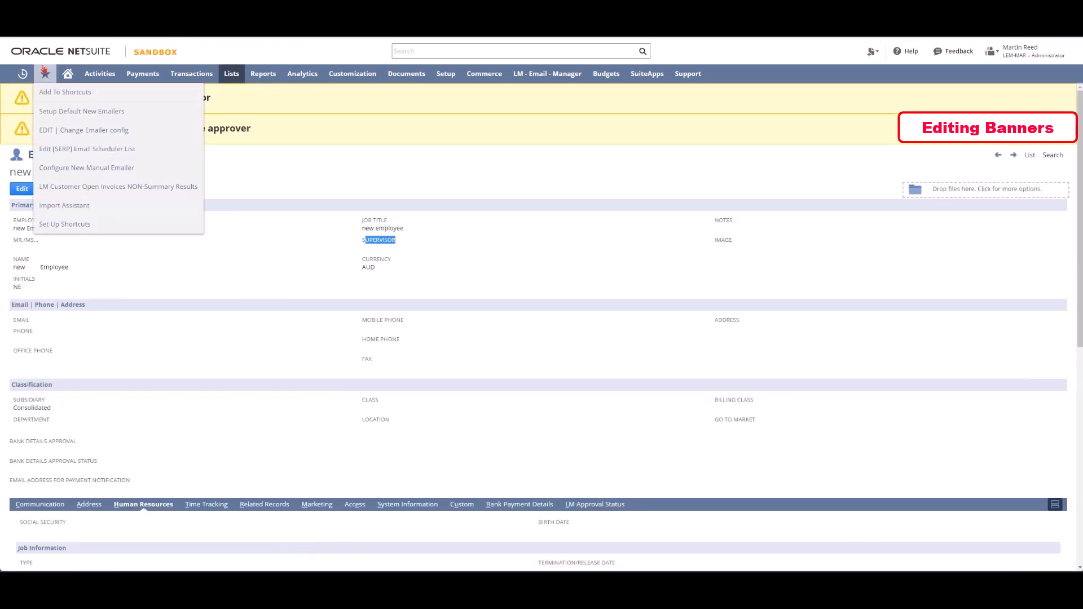
pyautogui.moveTo(613, 128); pyautogui.dragTo(488, 128)
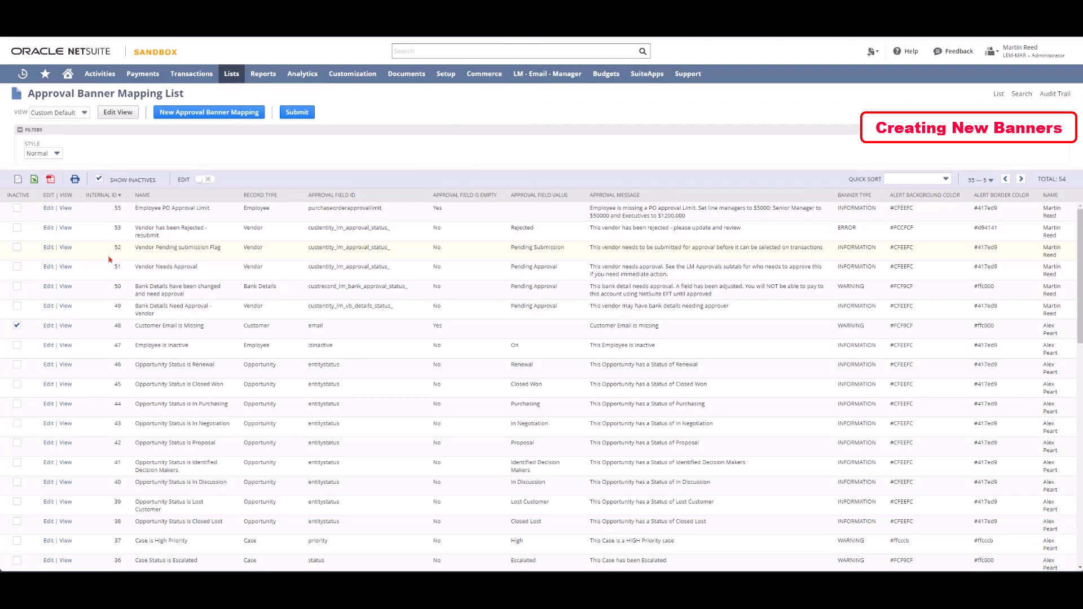
# - Start a new approval banner mapping named "This is a test" with category Employee and description "this is to set the expense approval limit"
pyautogui.click(191, 117)
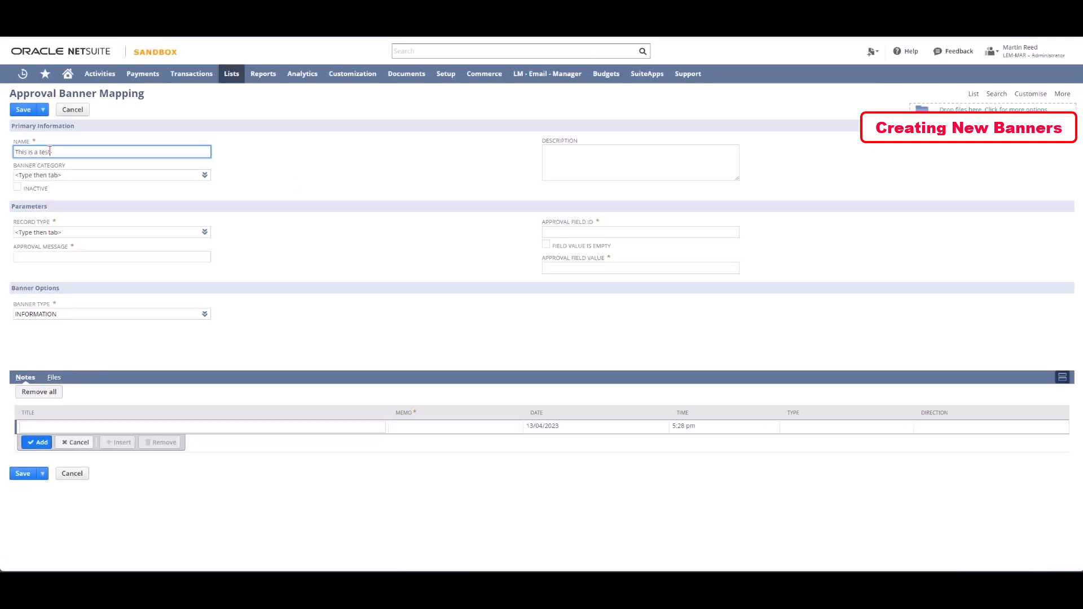
pyautogui.click(204, 176)
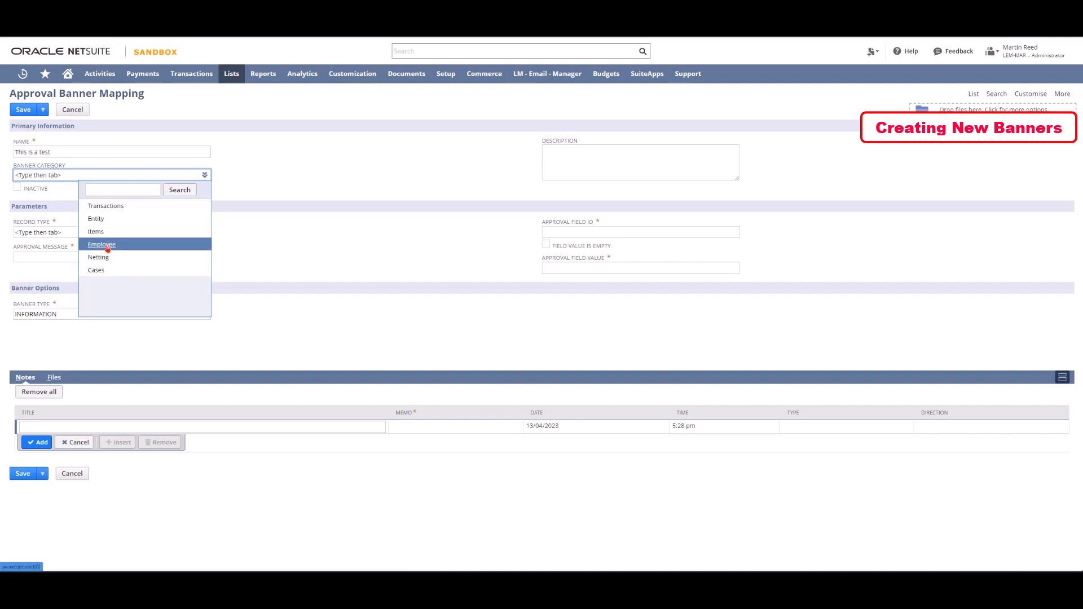
pyautogui.click(107, 246)
pyautogui.click(583, 161)
pyautogui.write('this ')
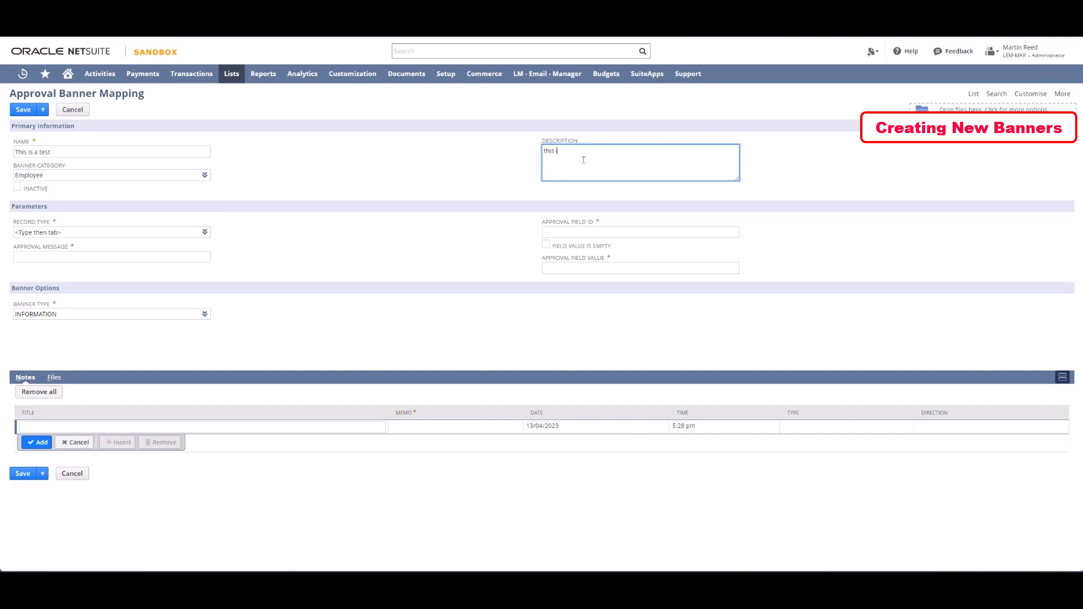
pyautogui.write('is to set the expense approval')
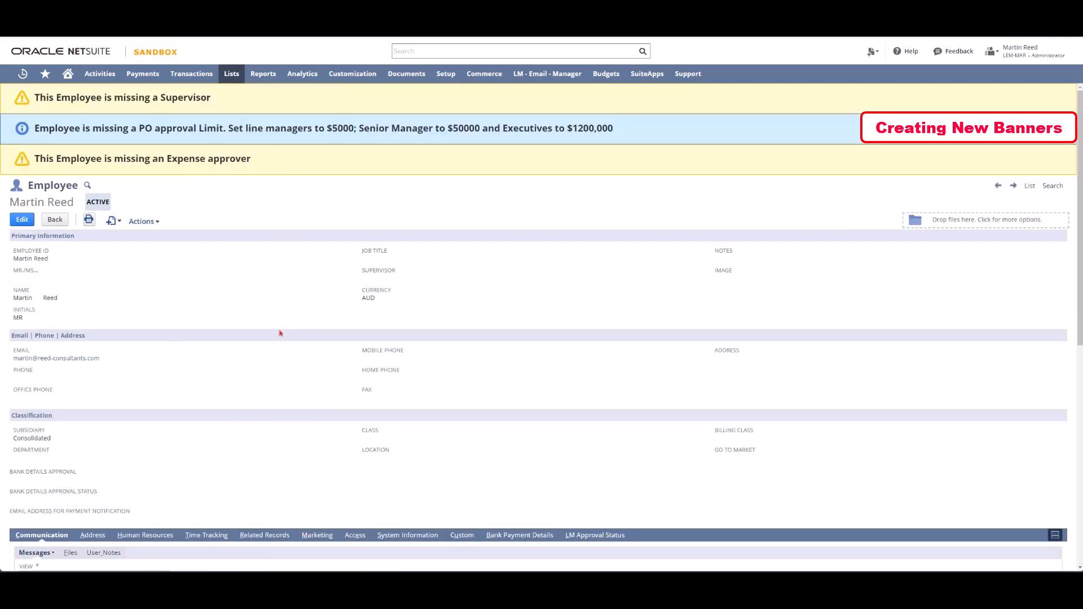
# - Copy the field ID of the Expense Approval Limit from the Human Resources details of the employee record
pyautogui.scroll(-4, 455, 437)
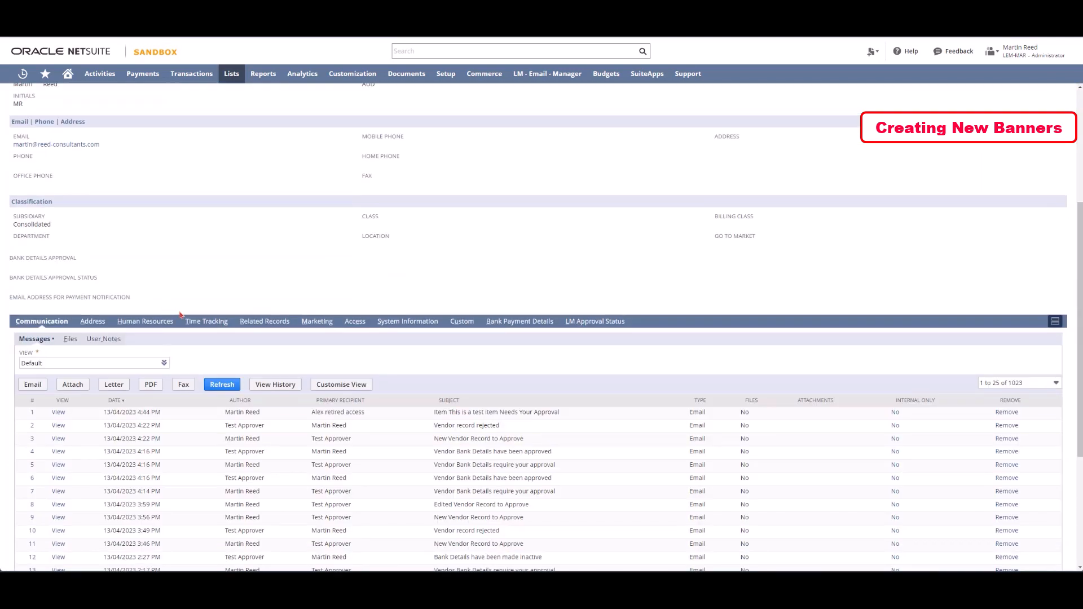
pyautogui.click(152, 322)
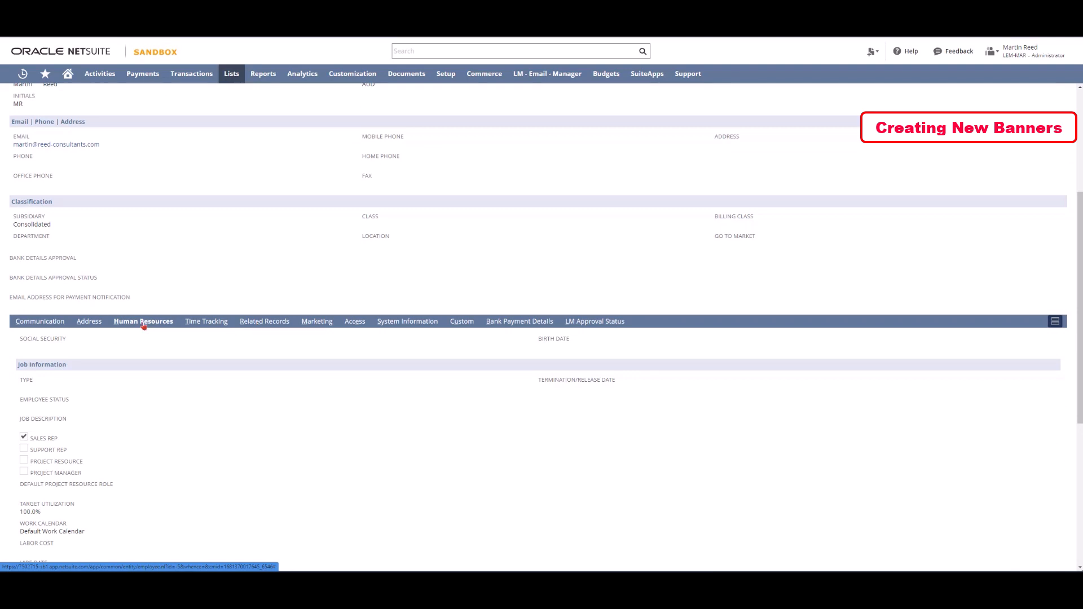
pyautogui.scroll(-5, 355, 423)
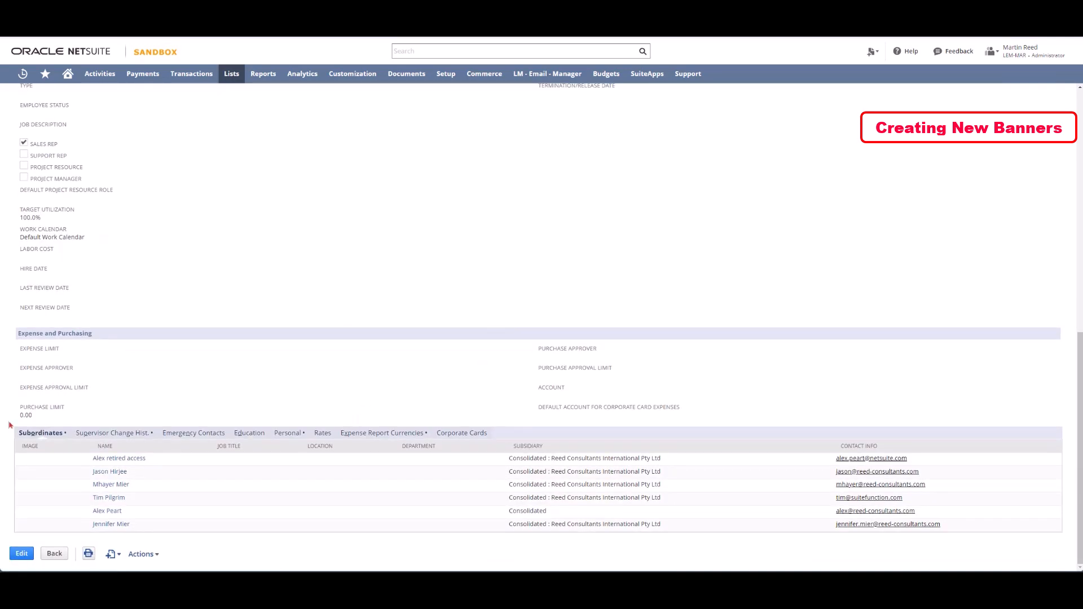
pyautogui.click(77, 389)
pyautogui.moveTo(270, 401); pyautogui.dragTo(300, 400)
pyautogui.hotkey('ctrl', 'c')
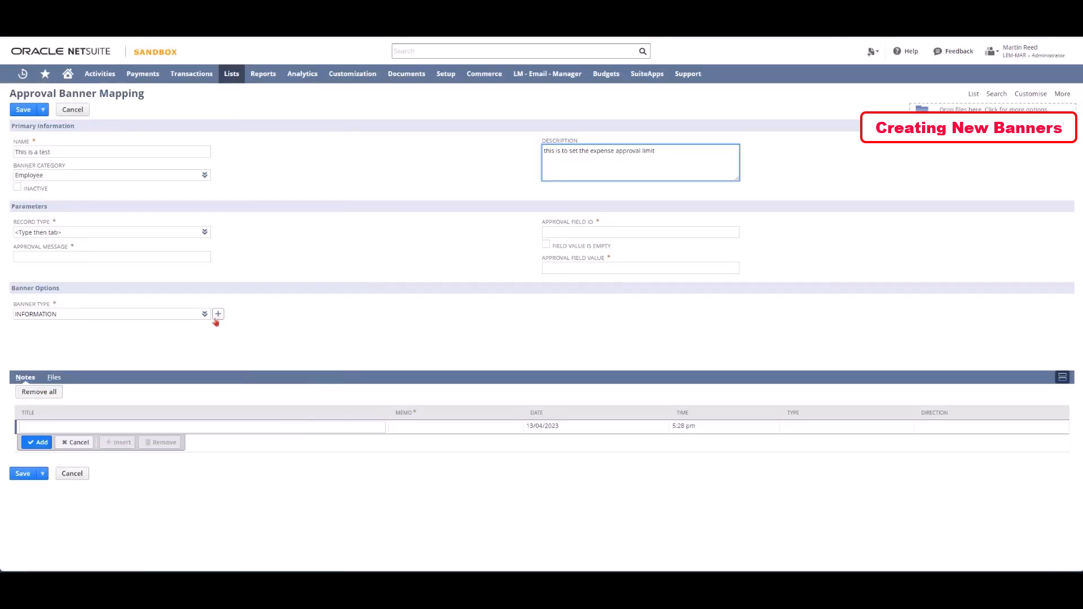
# - Set the new banner's record type to Employee and its approval field ID to approvallimit
pyautogui.click(82, 232)
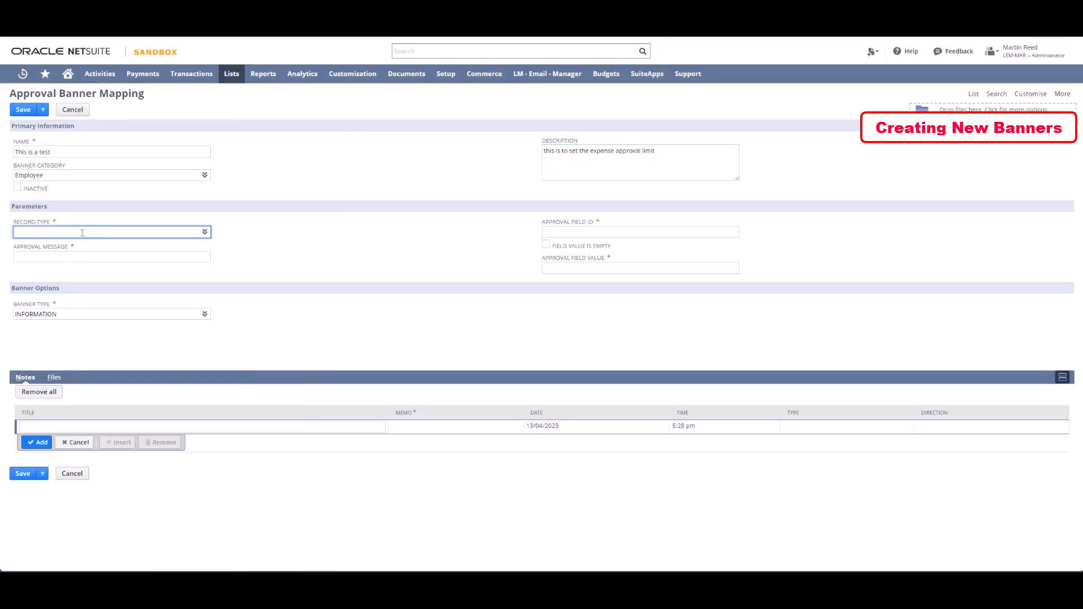
pyautogui.write('exm')
pyautogui.press('BackSpace')
pyautogui.press('BackSpace')
pyautogui.write('mpl')
pyautogui.click(69, 245)
pyautogui.click(575, 232)
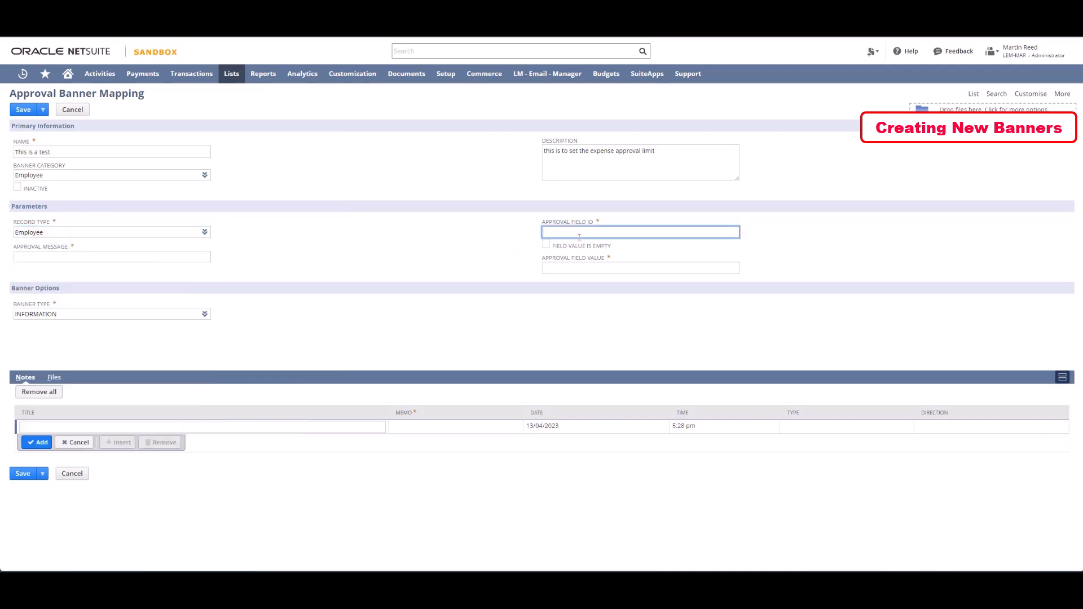
pyautogui.hotkey('ctrl', 'v')
pyautogui.click(570, 268)
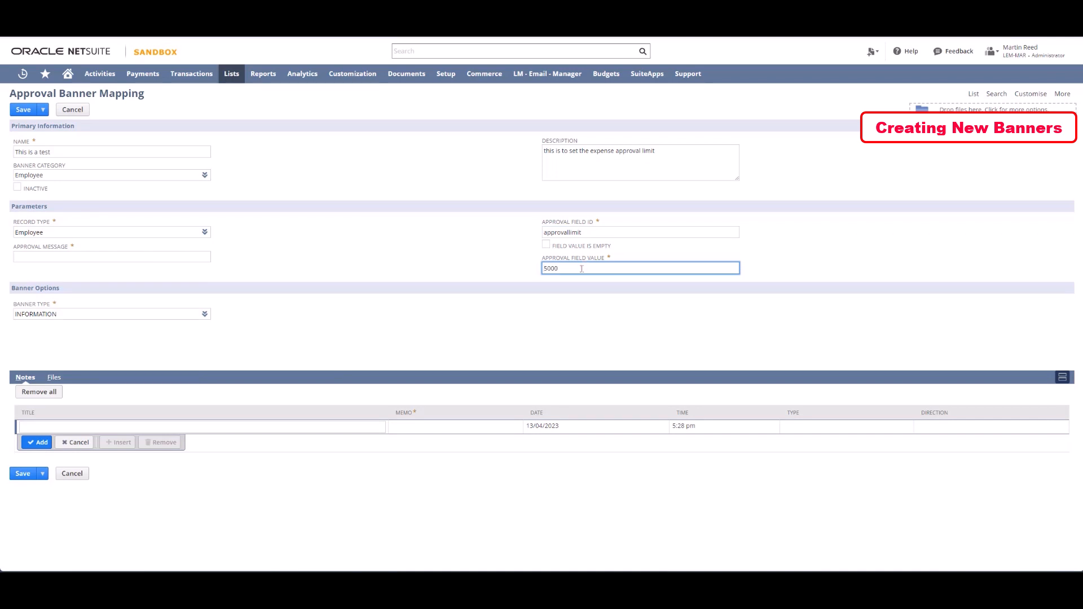
pyautogui.moveTo(582, 268); pyautogui.dragTo(479, 275)
pyautogui.press('BackSpace')
# - Enable Field Value Is Empty and enter the approval message "Stop - this employee cannot approve expense reports for their subordinate. Contact finance if this needs to change."
pyautogui.click(546, 245)
pyautogui.click(73, 256)
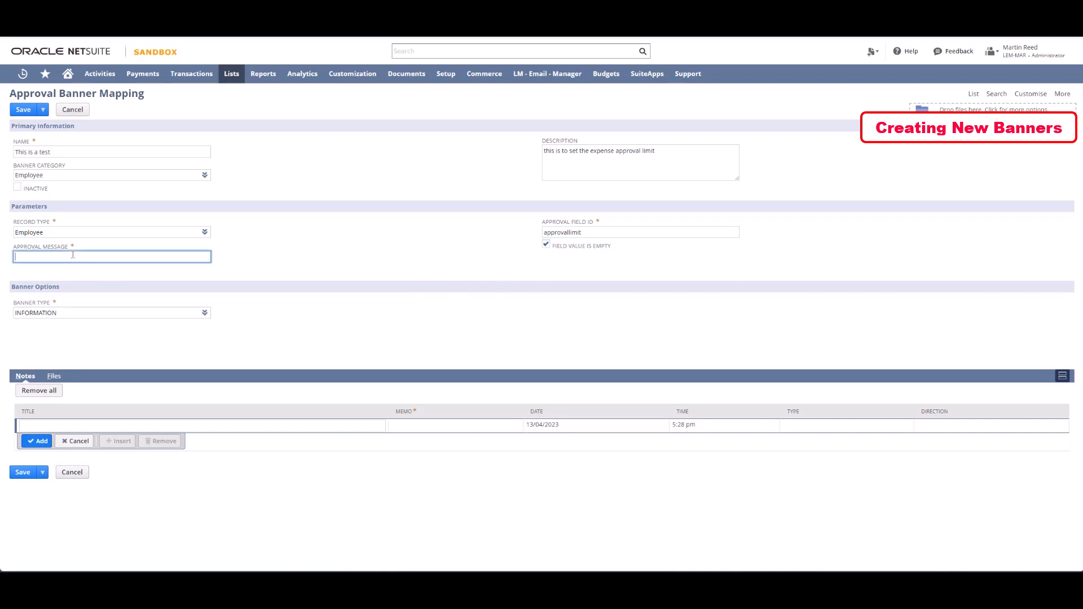
pyautogui.write('Stop - this employee')
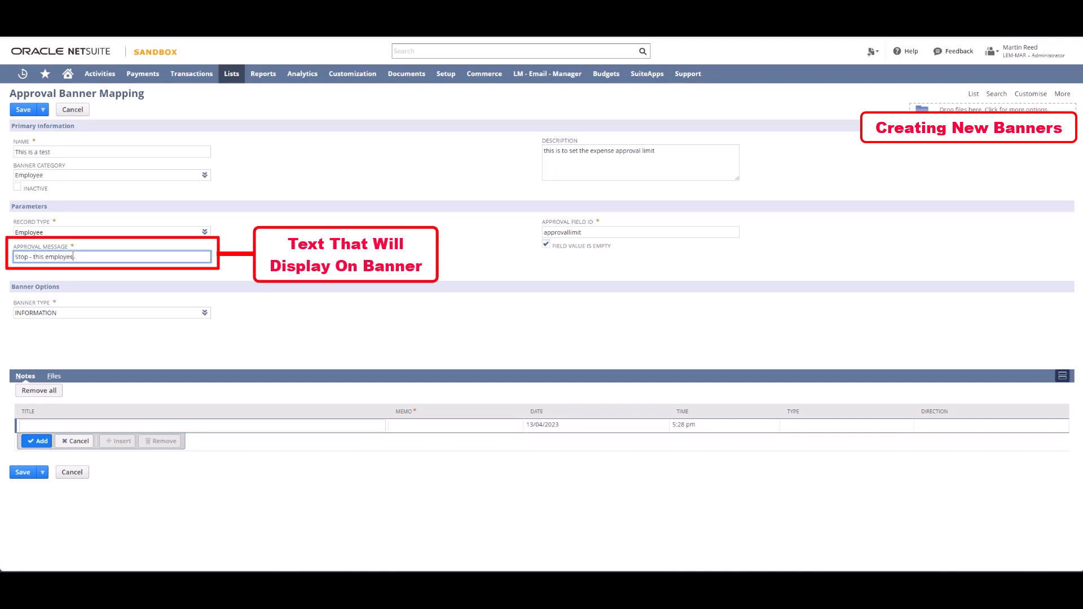
pyautogui.write(' cannot approv')
pyautogui.write('e expense reports fo')
pyautogui.write('r their subordinate. Contact f')
pyautogui.write('inance if this needs to change.')
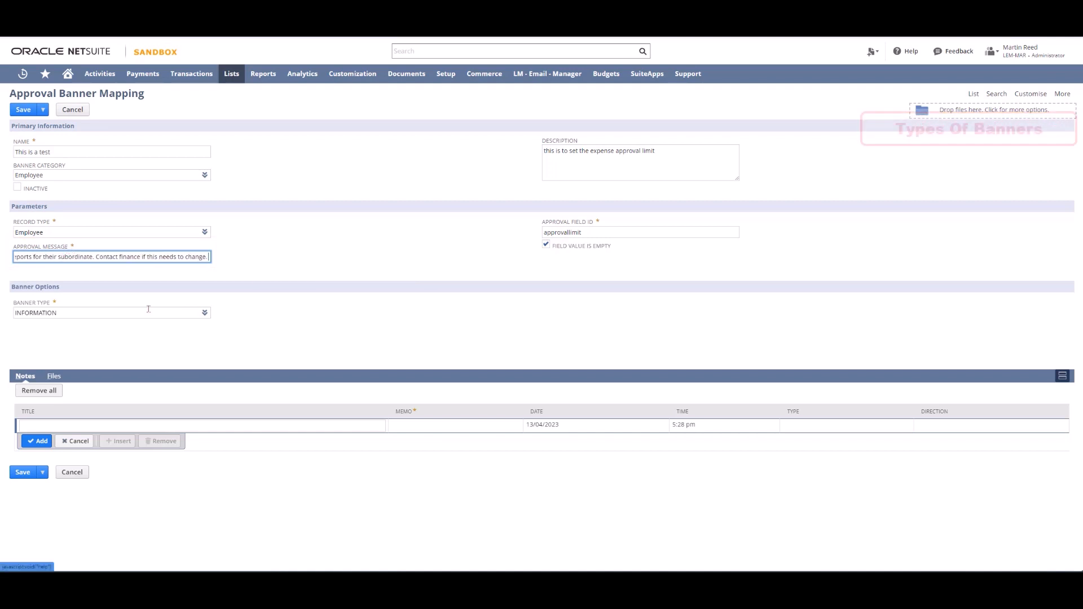
# - Set the banner type to CONFIRMATION after trying CUSTOM, and save the new banner mapping
pyautogui.click(205, 312)
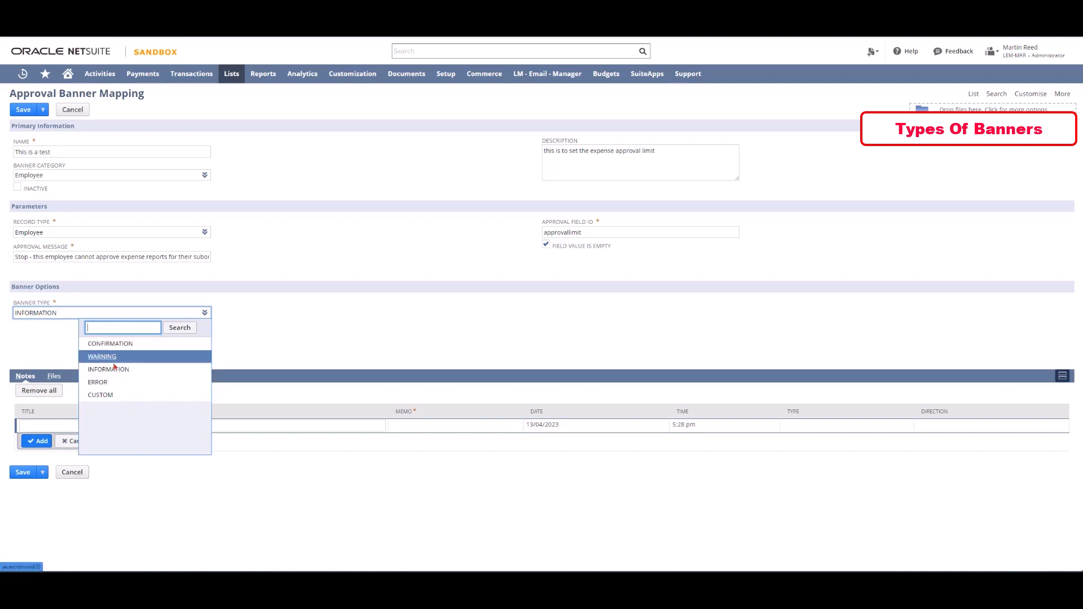
pyautogui.click(104, 395)
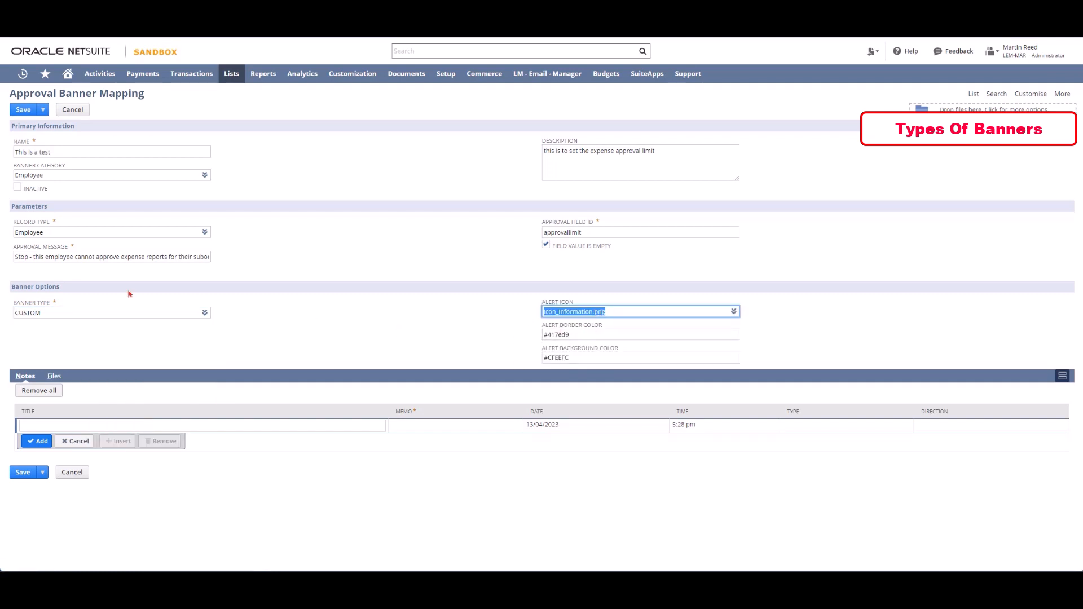
pyautogui.click(205, 313)
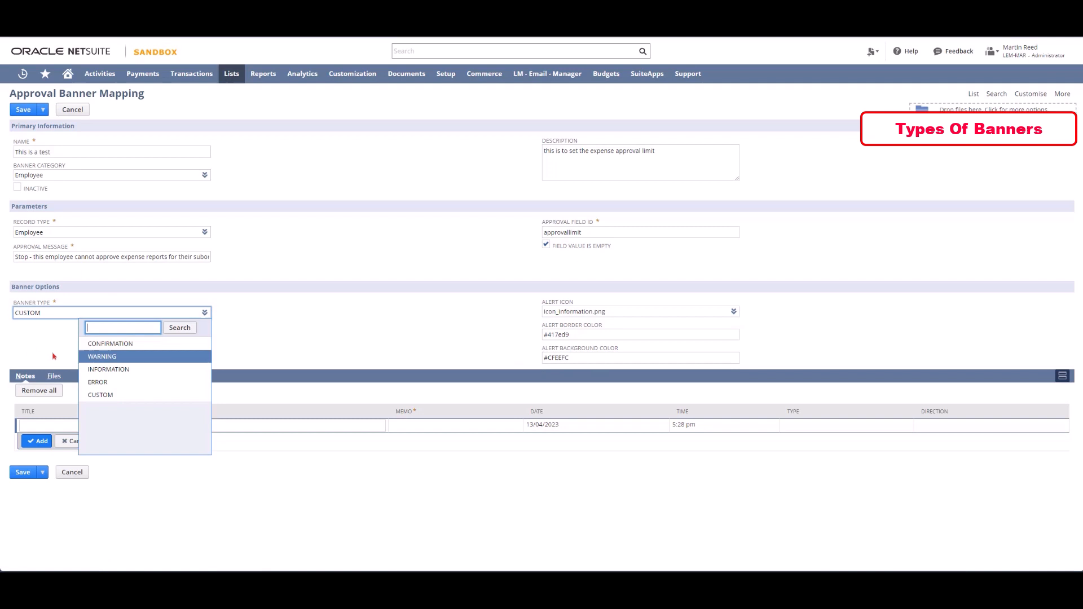
pyautogui.click(107, 345)
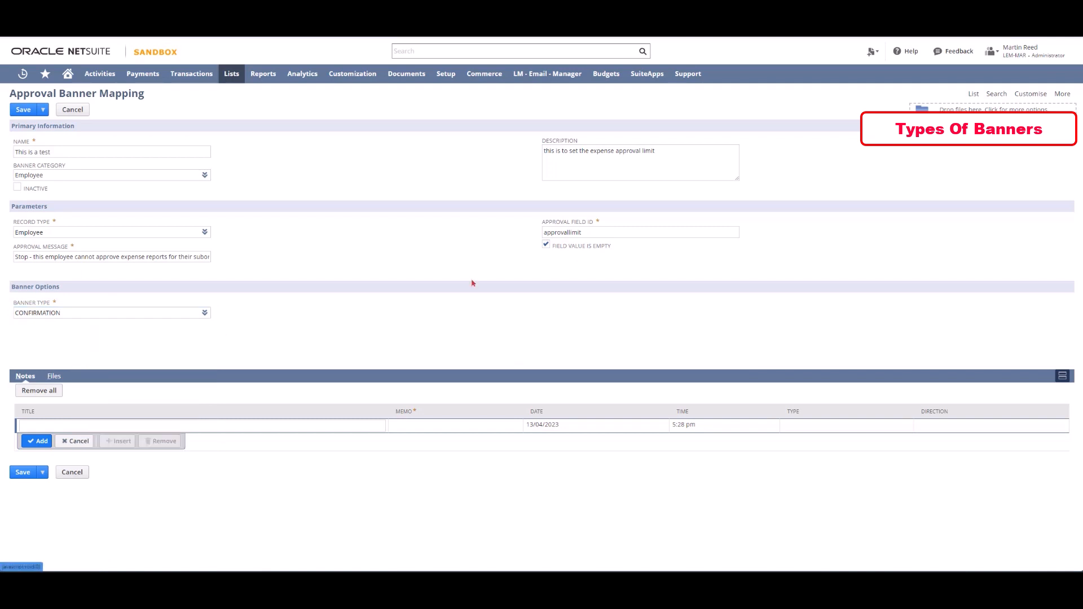
pyautogui.click(23, 109)
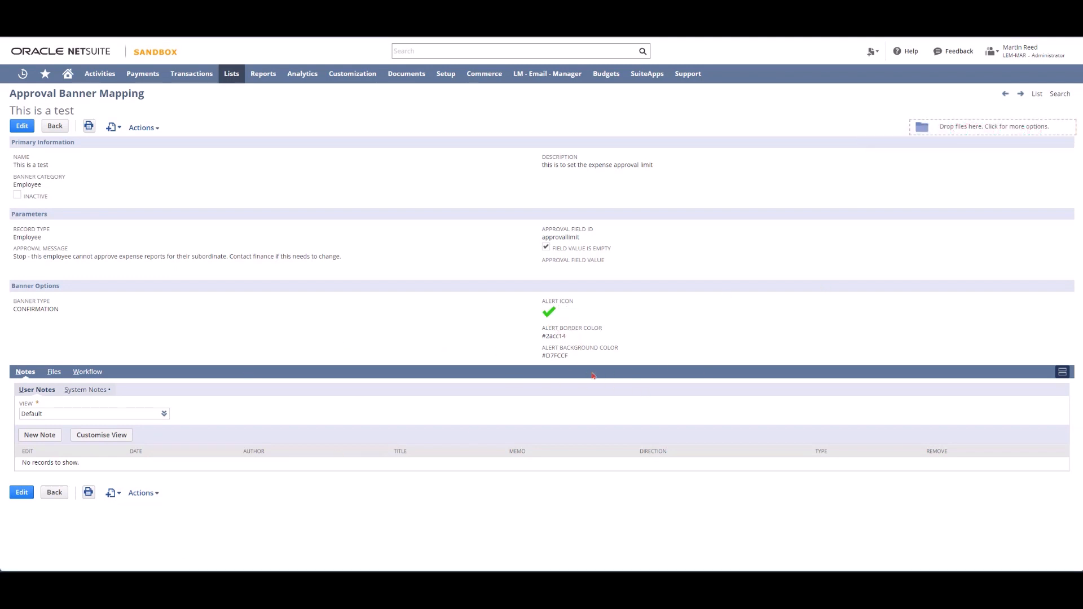
# - Return to the banner mapping list and examine the approval messages of the opportunity status banners
pyautogui.click(1037, 94)
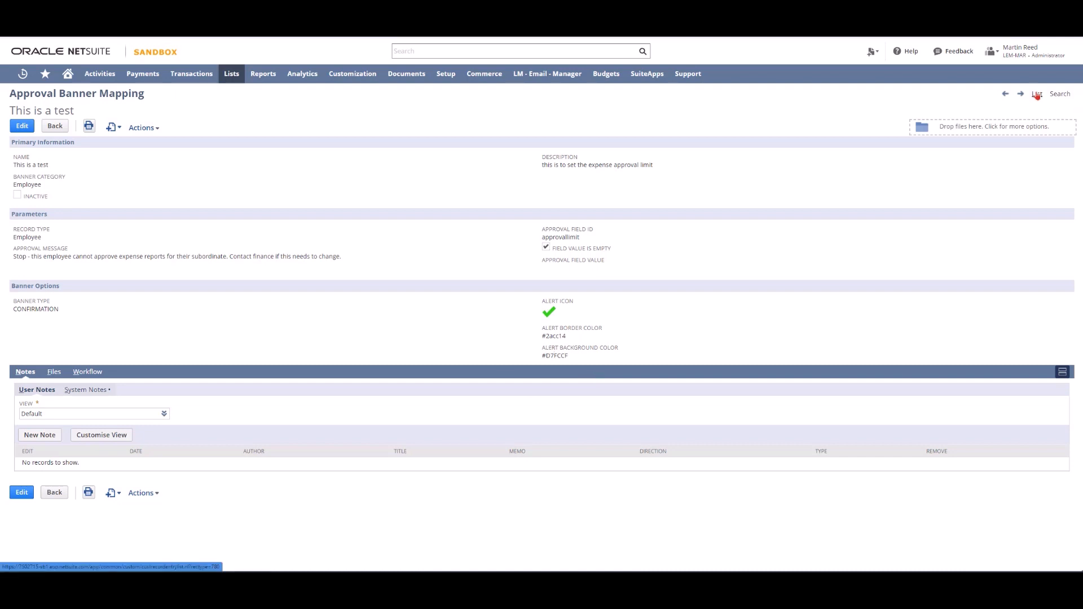
pyautogui.scroll(-3, 494, 290)
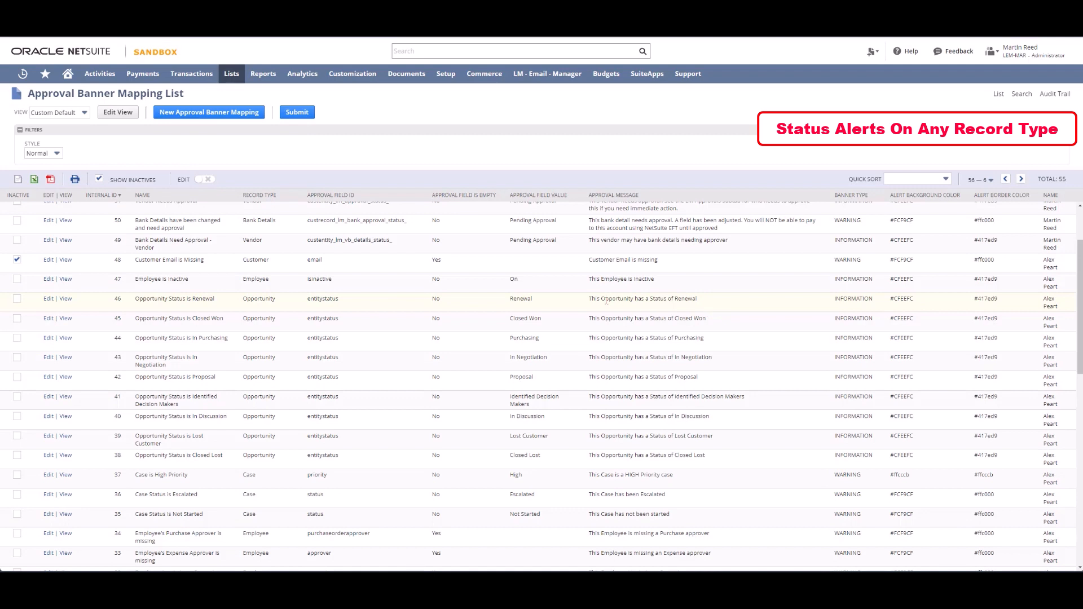
pyautogui.moveTo(587, 303); pyautogui.dragTo(703, 301)
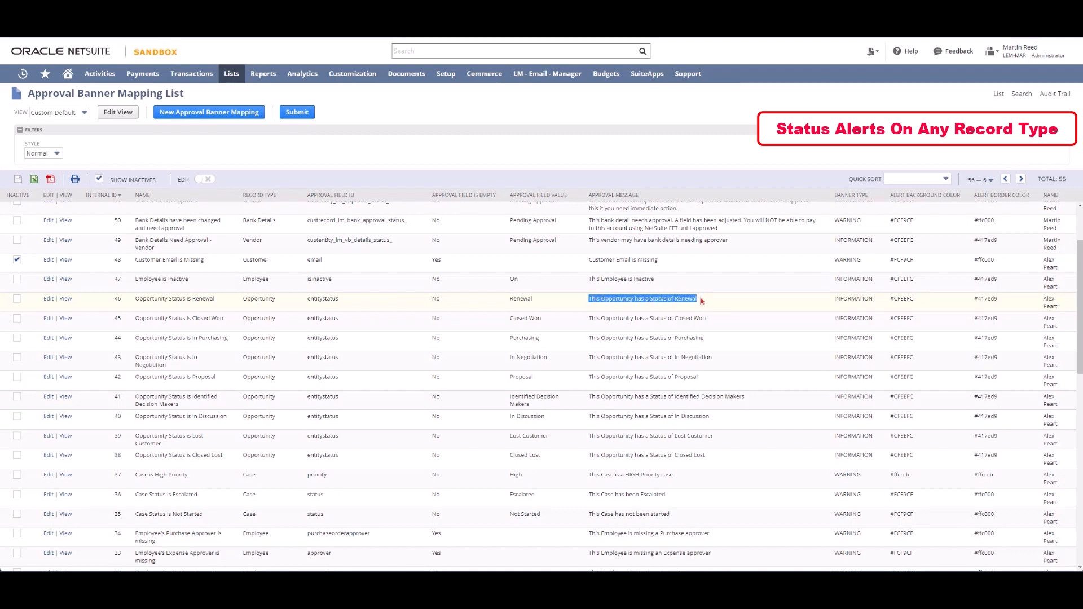
pyautogui.moveTo(589, 321); pyautogui.dragTo(716, 325)
pyautogui.moveTo(594, 340); pyautogui.dragTo(705, 339)
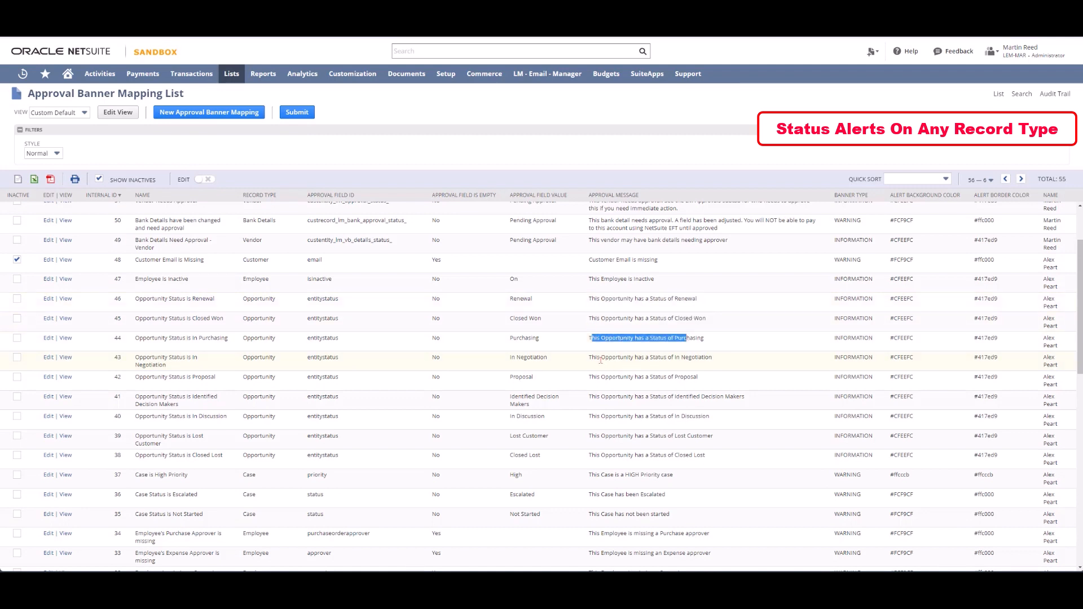
pyautogui.moveTo(591, 360); pyautogui.dragTo(714, 360)
pyautogui.moveTo(591, 378); pyautogui.dragTo(699, 379)
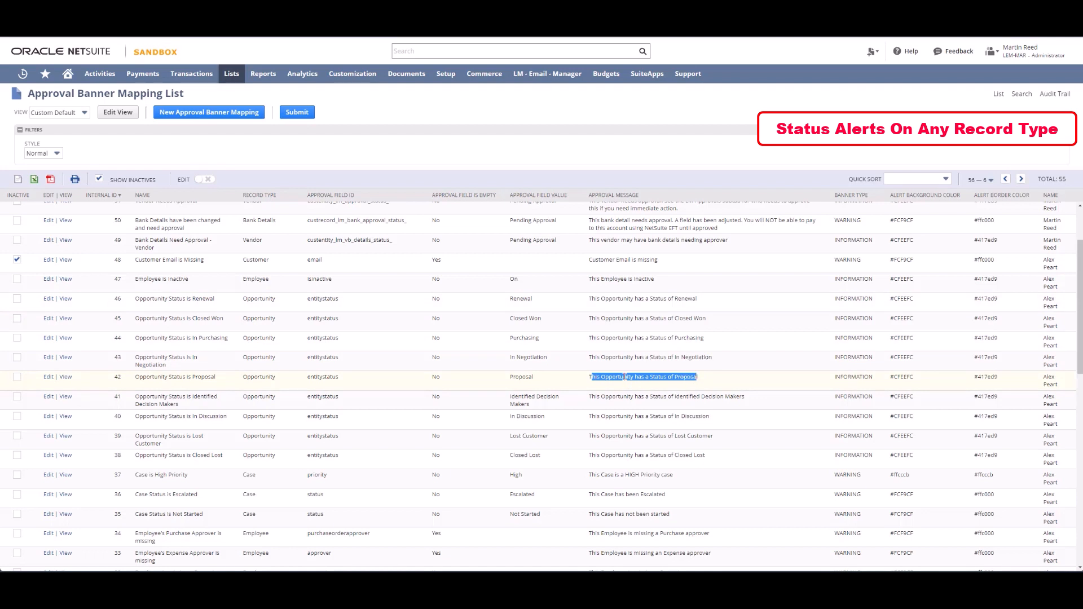